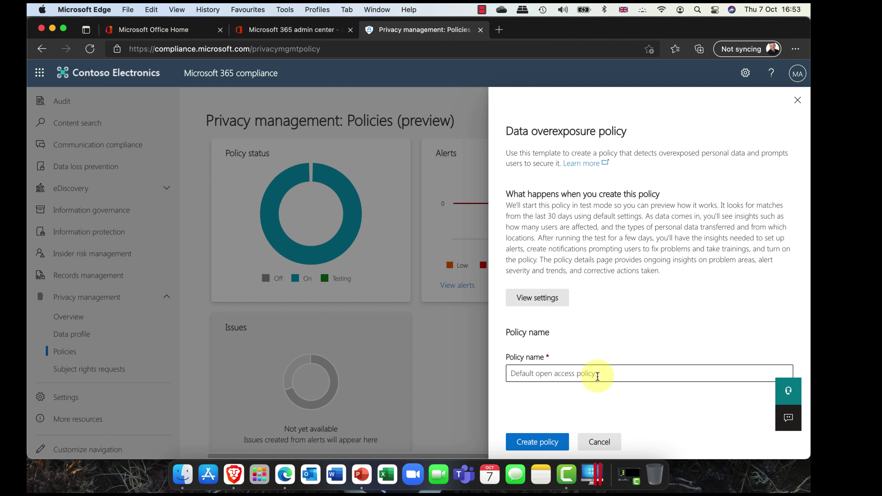
Step: Create the data overexposure policy with the name "Default open access policy1"
left_click_drag(617, 374, 505, 373)
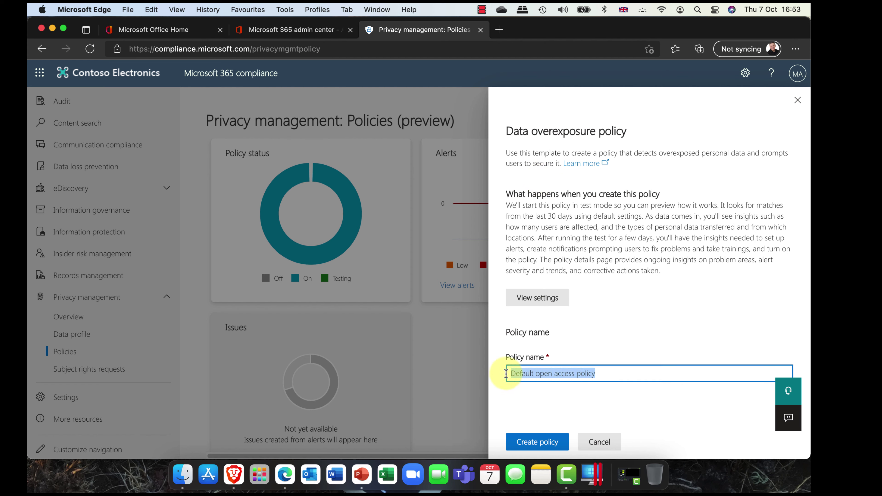
left_click(613, 374)
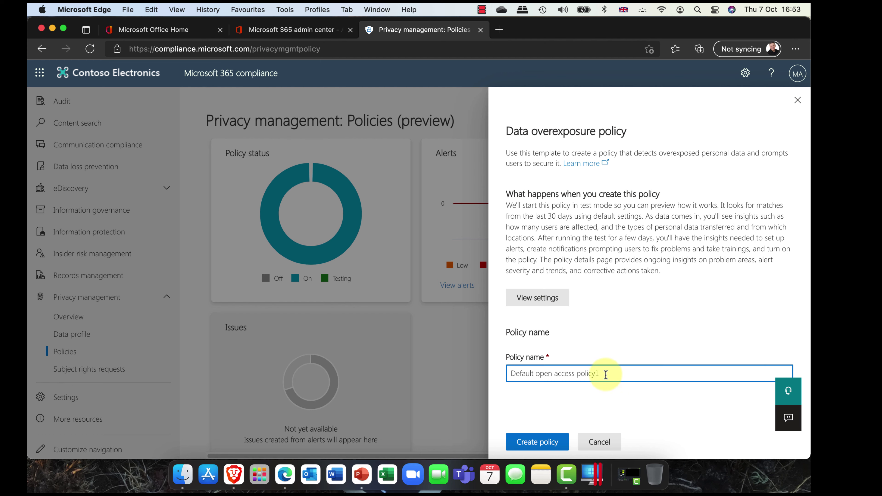
left_click(538, 448)
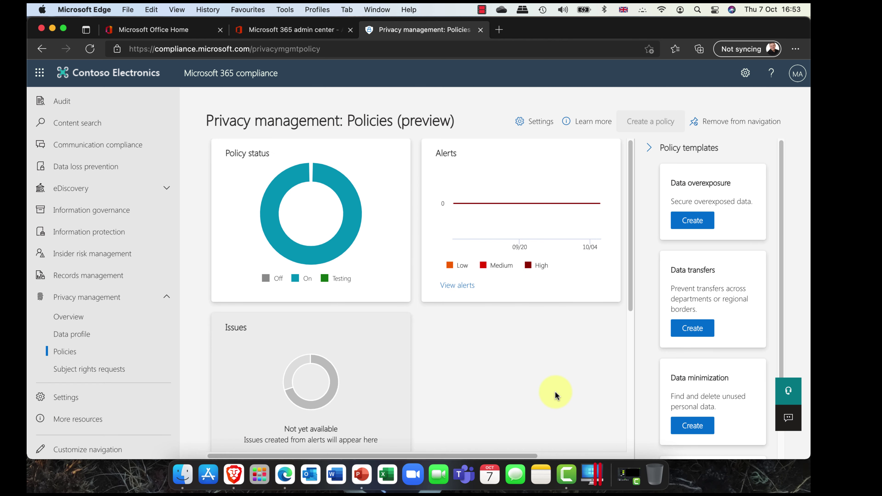
Step: Review the testing overview of Default open access policy1 and return to the policies page
scroll(533, 374, "down", 7)
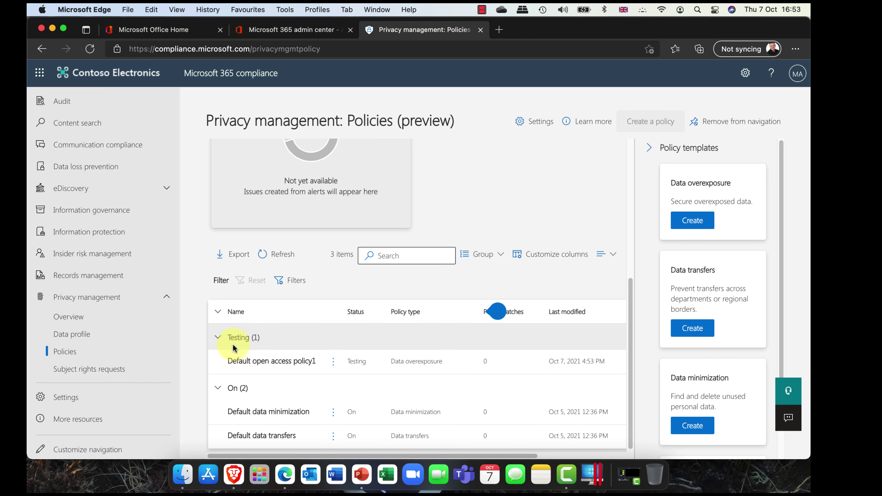
left_click(270, 363)
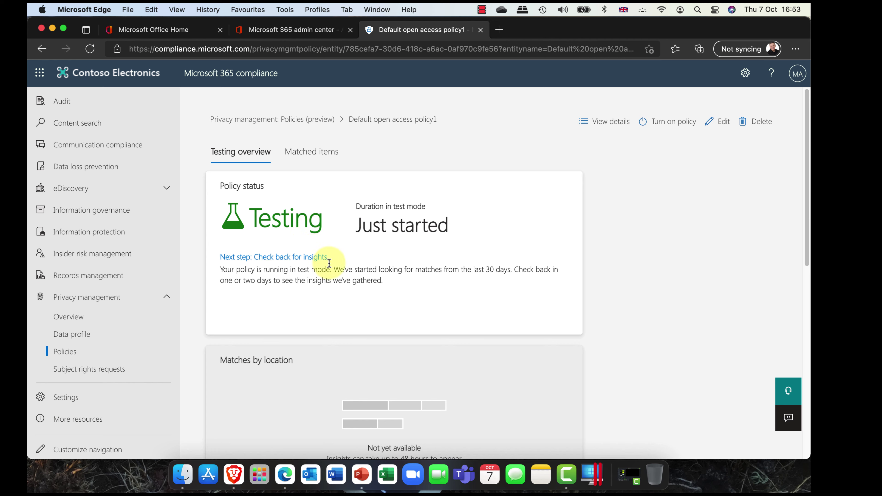
left_click(308, 122)
Step: Review the overview of the Default data minimization policy and return to the policies page
scroll(326, 314, "down", 8)
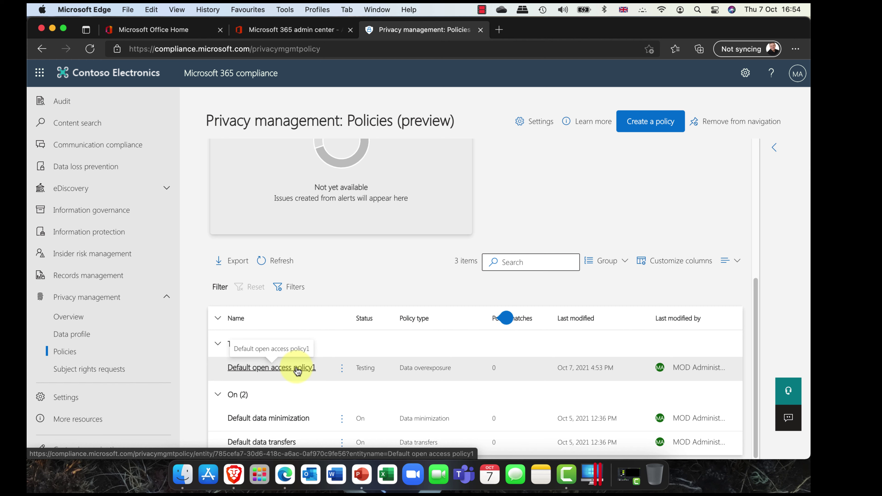
left_click(262, 418)
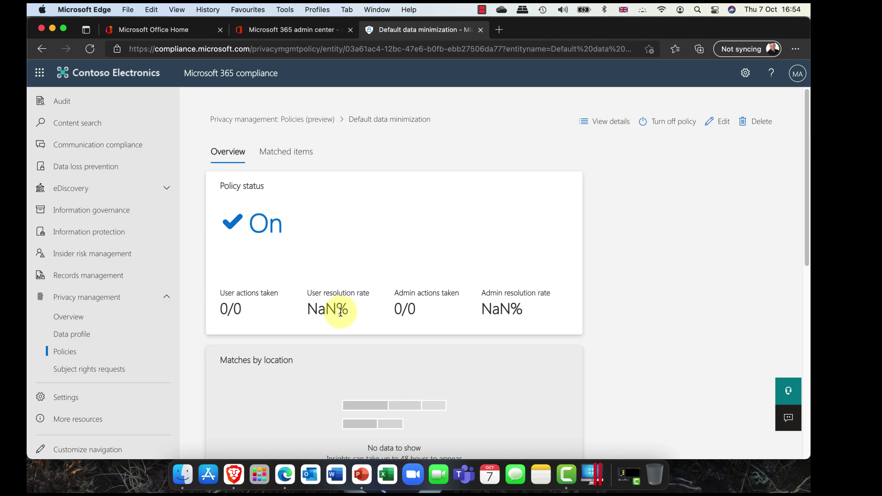
scroll(358, 305, "down", 3)
scroll(366, 303, "down", 10)
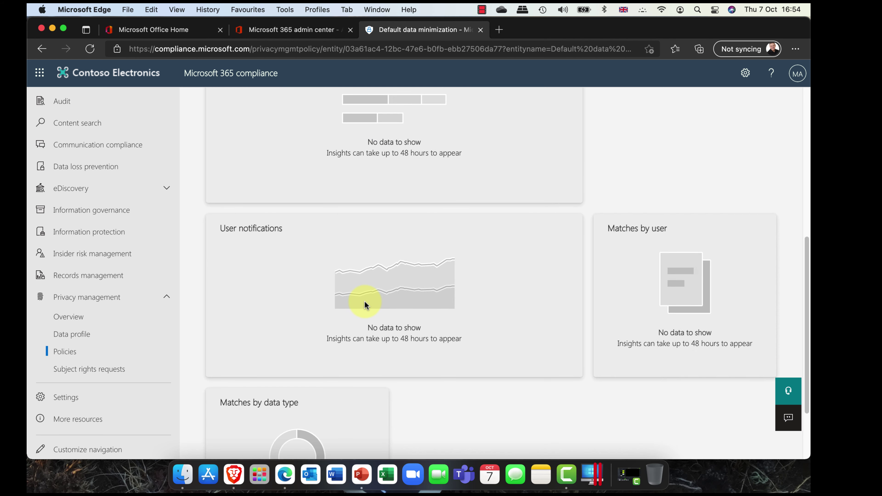
scroll(364, 301, "up", 12)
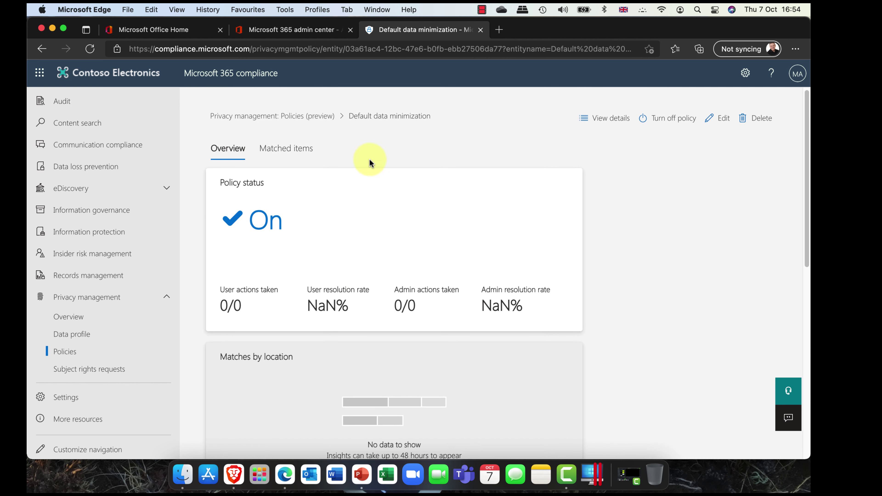
left_click(301, 116)
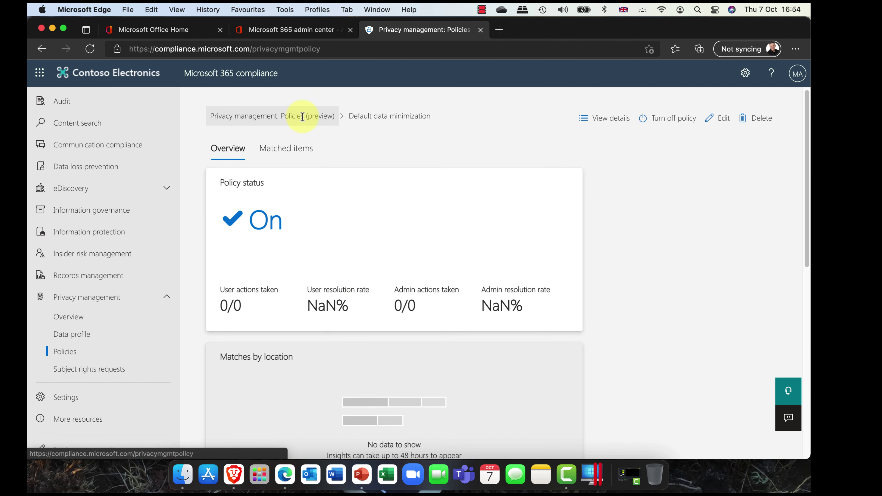
Step: Open and dismiss the Data overexposure policy tip at the policy list's matches column
scroll(384, 272, "down", 7)
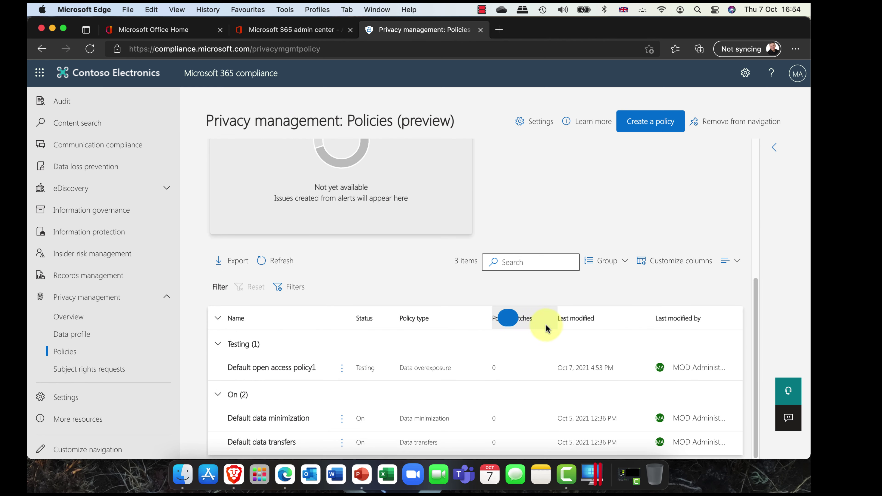
left_click(506, 318)
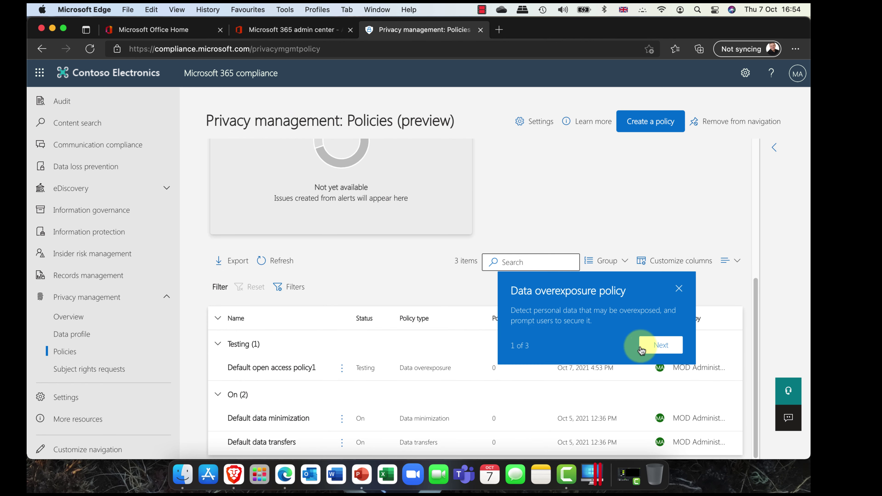
left_click(679, 288)
Step: Examine the policy status and alerts charts and the policy list on the policies page
scroll(600, 286, "up", 7)
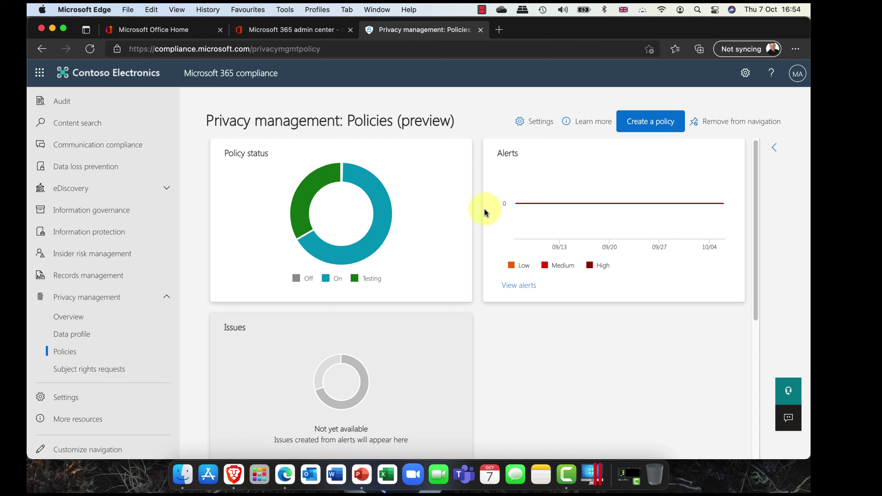
mouse_move(310, 201)
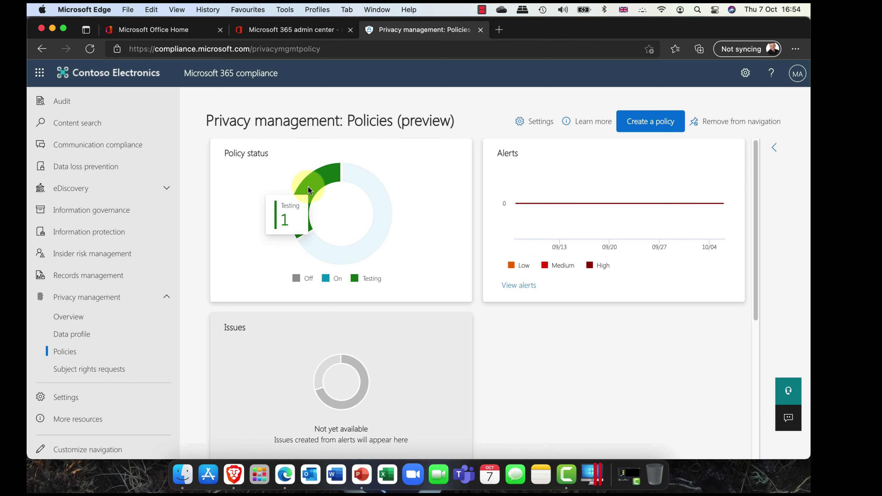
left_click(385, 209)
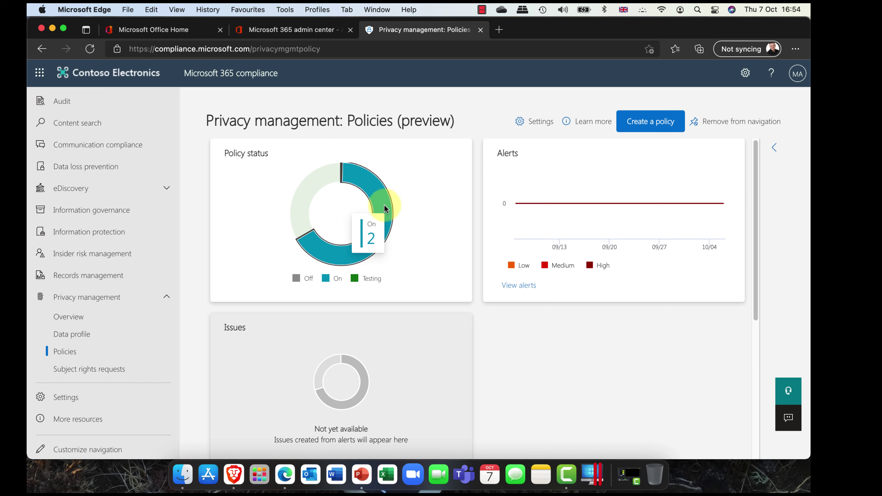
mouse_move(518, 205)
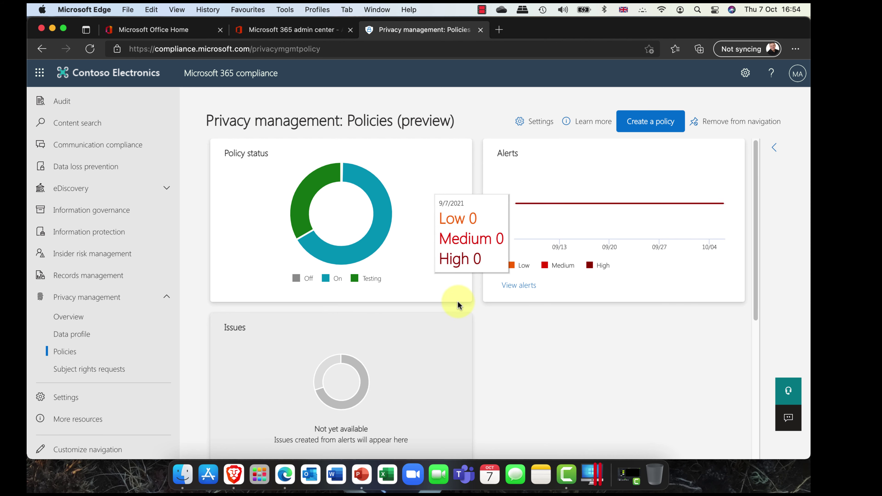
scroll(457, 302, "down", 5)
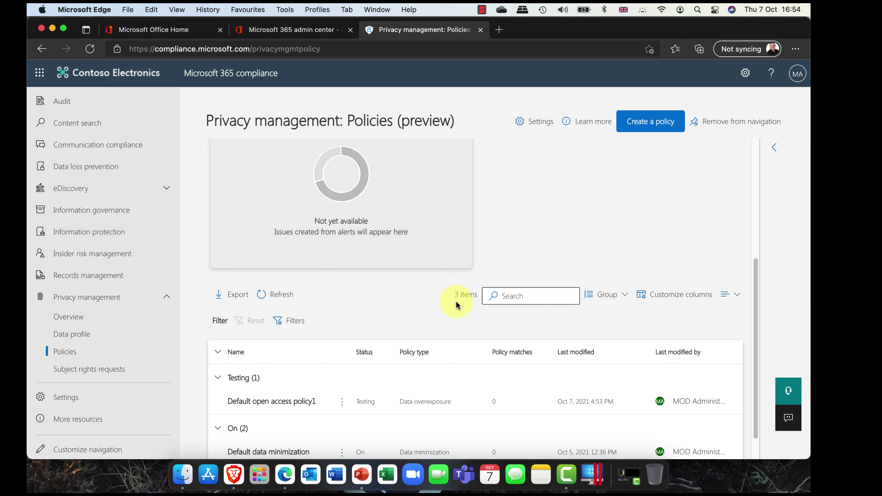
scroll(456, 301, "up", 5)
scroll(455, 299, "up", 1)
mouse_move(521, 225)
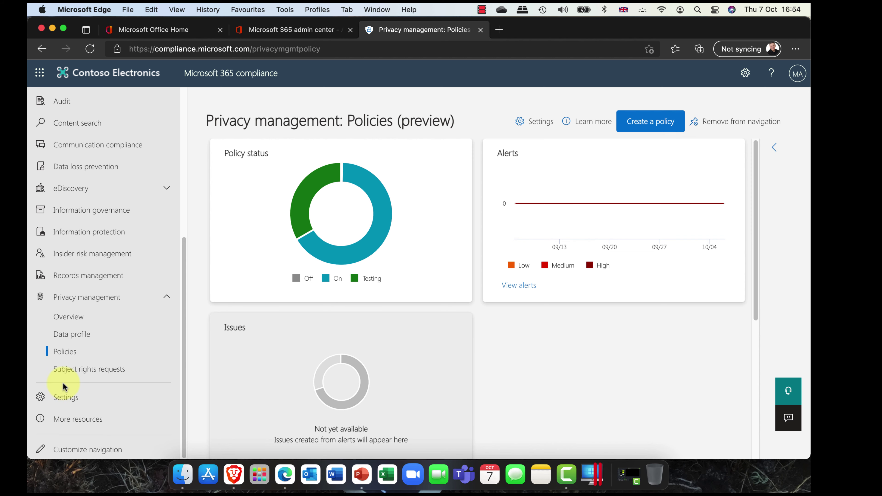
Step: Open the Subject rights requests page of Privacy management
left_click(75, 372)
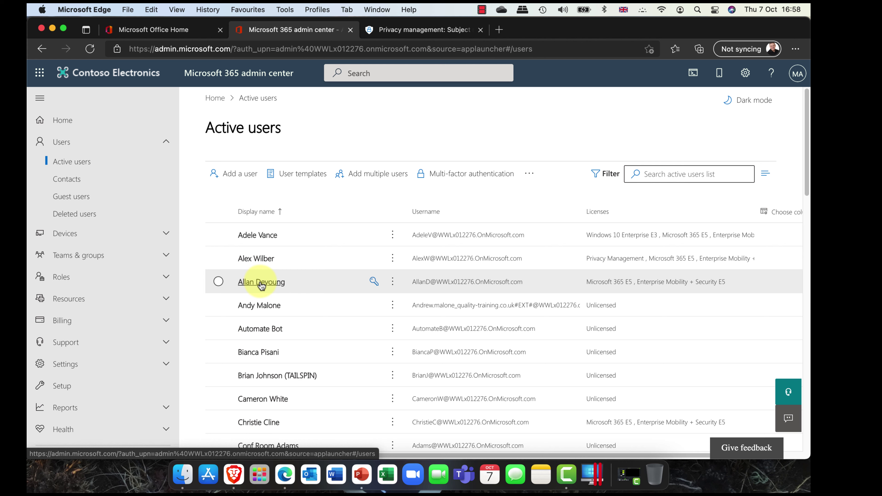
Step: Copy the email address from the first active user's account details in the Microsoft 365 admin center and close the details
left_click(260, 237)
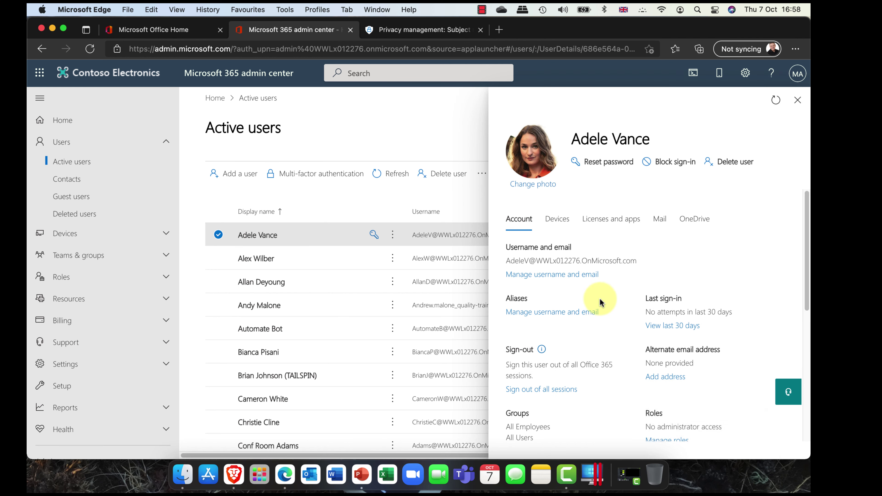
left_click_drag(639, 261, 504, 265)
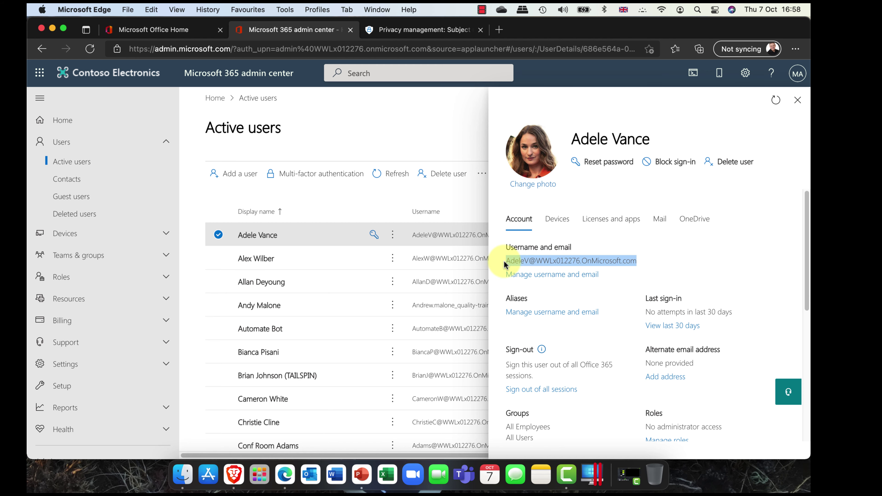
right_click(531, 260)
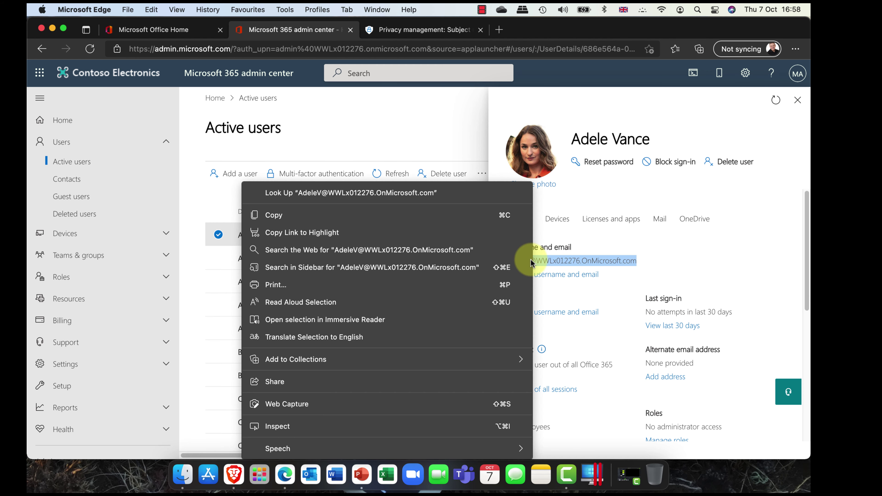
left_click(437, 218)
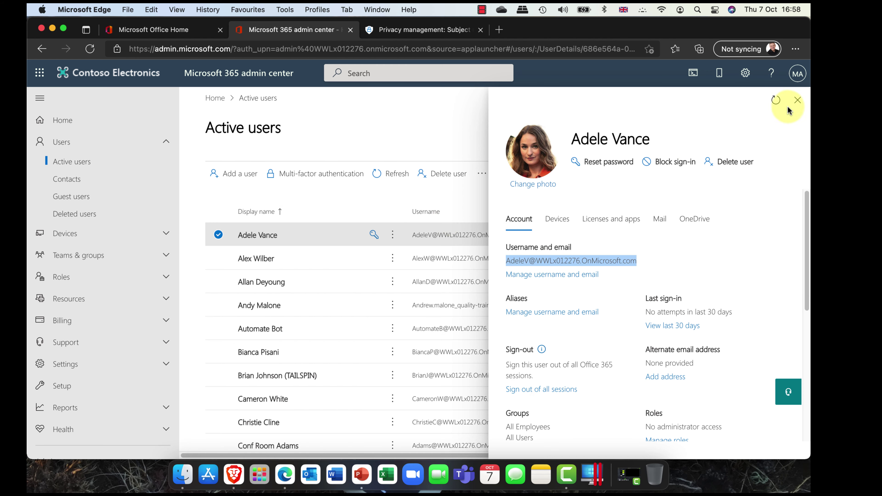
left_click(797, 102)
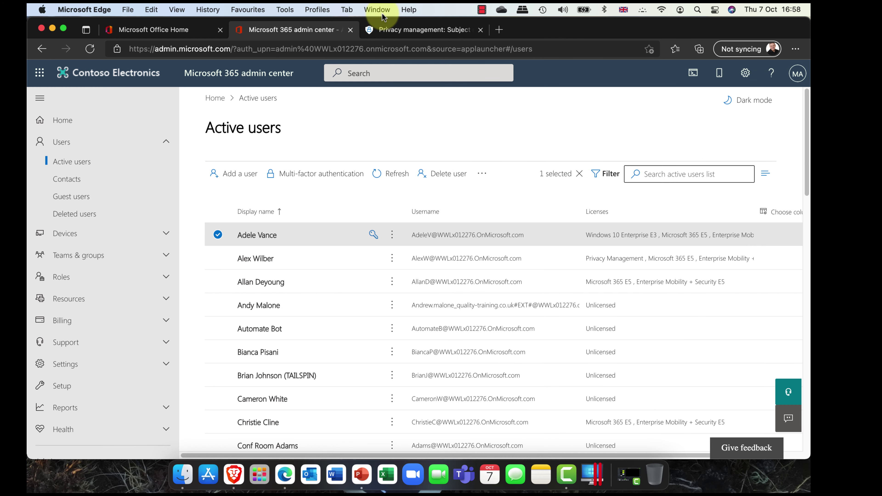
Step: Switch to Microsoft 365 compliance and start a new subject rights request with the form for adding a data subject
left_click(393, 30)
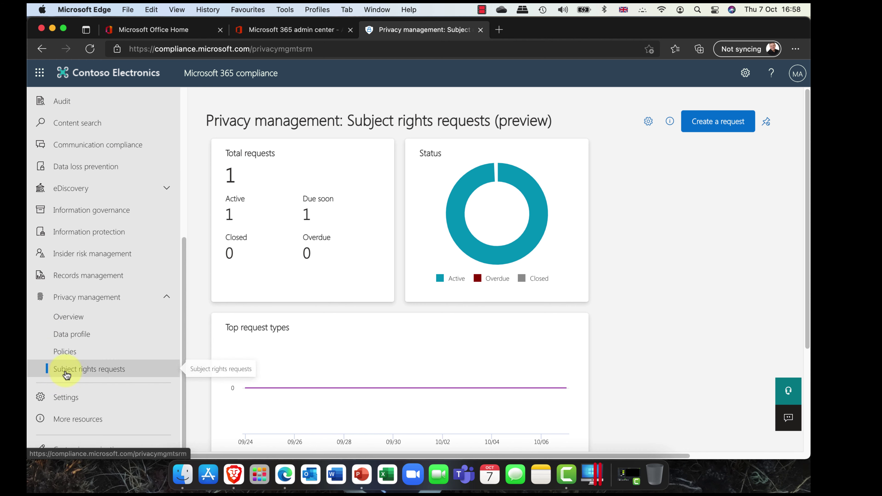
left_click(725, 133)
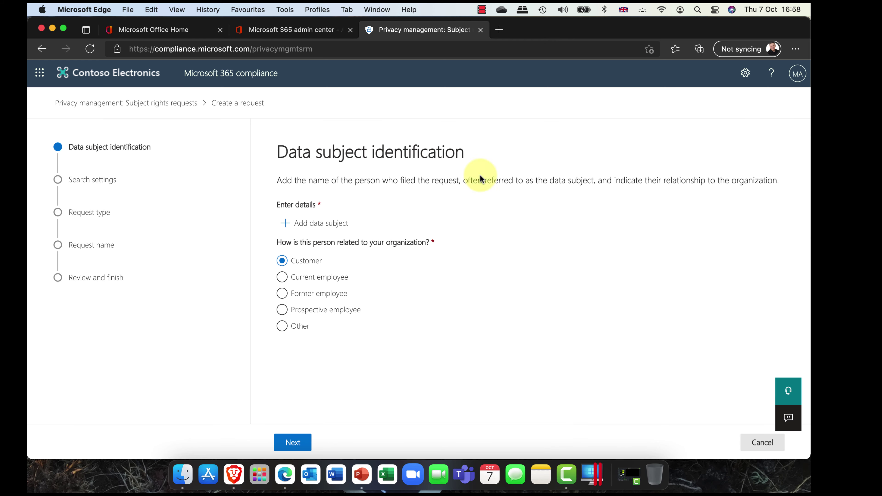
left_click(312, 224)
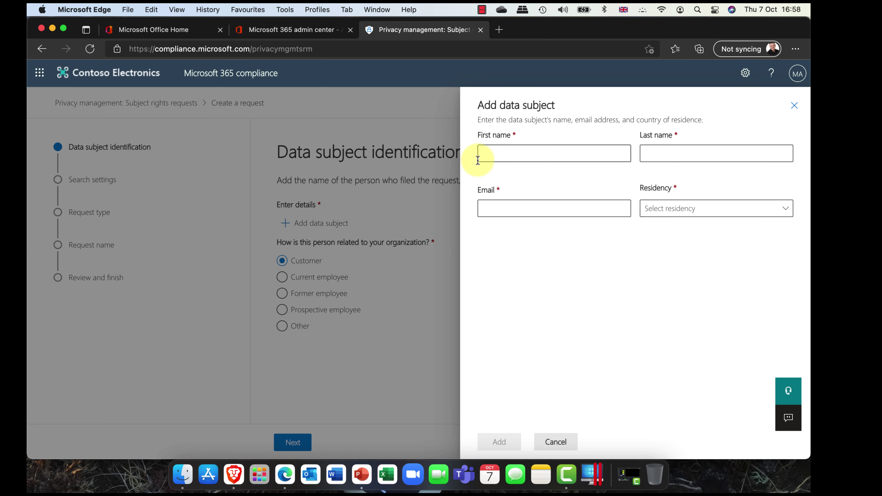
Step: Paste the copied email address and enter the first and last name of the data subject
right_click(489, 211)
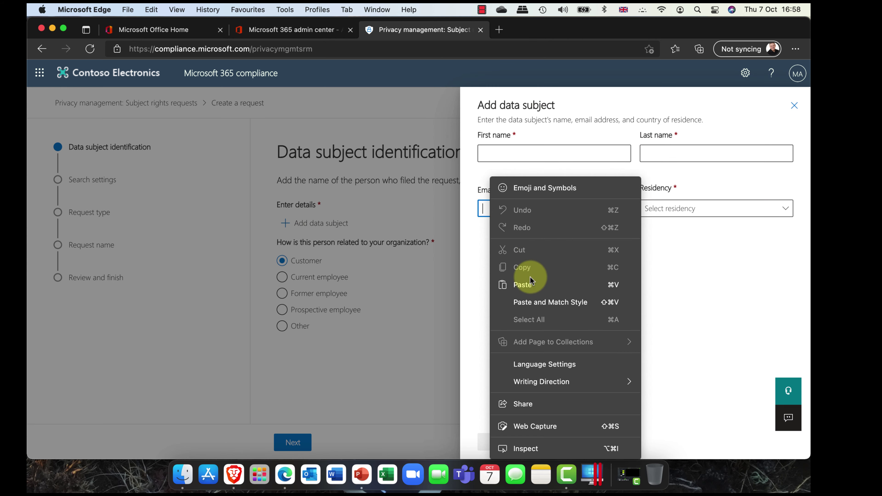
left_click(527, 285)
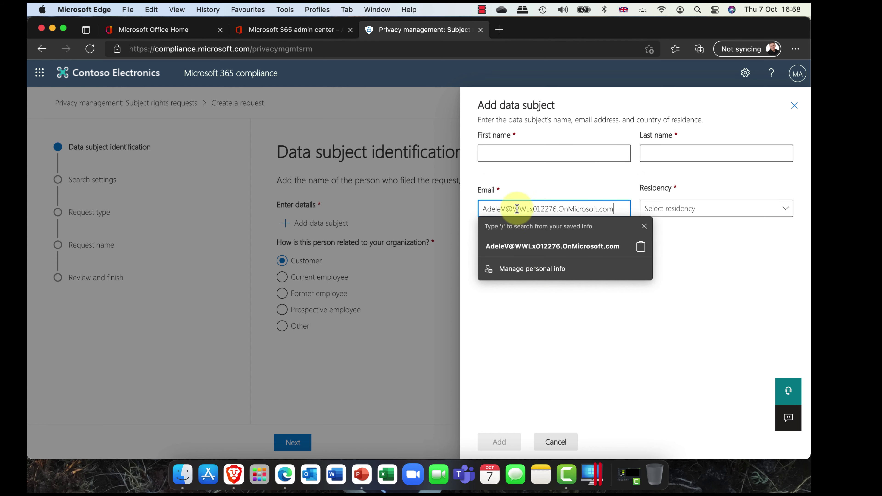
left_click(516, 187)
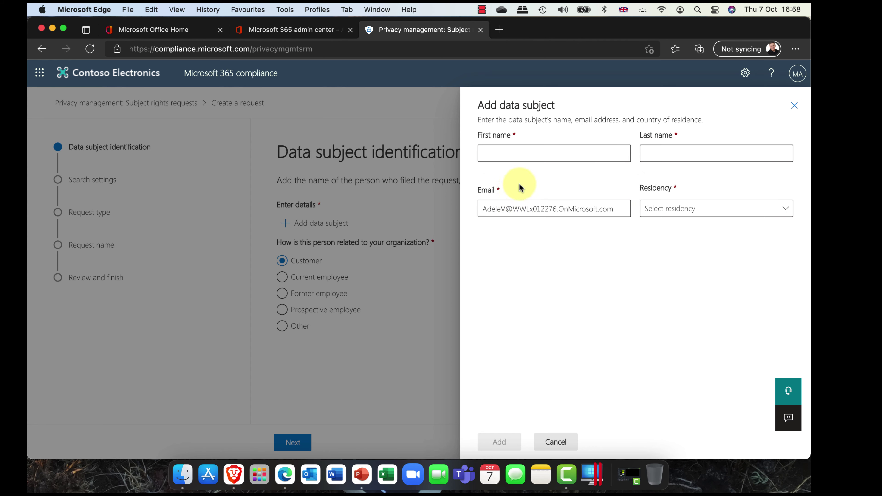
left_click(502, 149)
type("Adele")
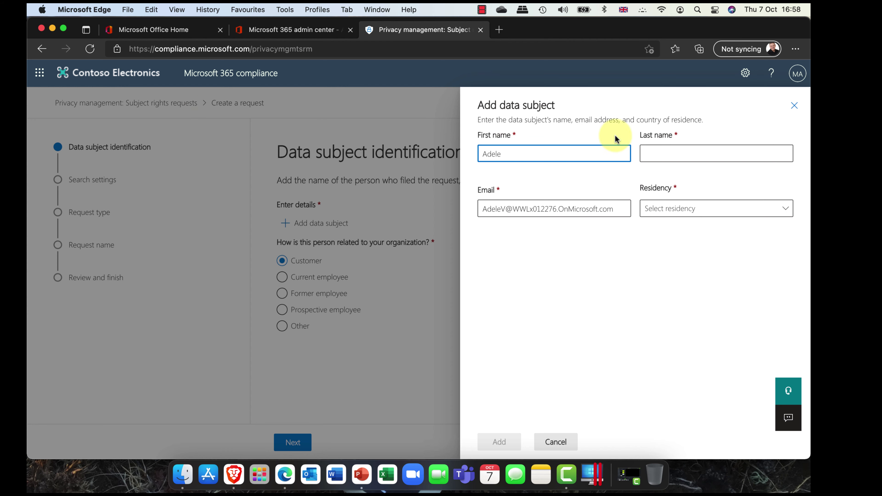
left_click(647, 149)
type("Vance")
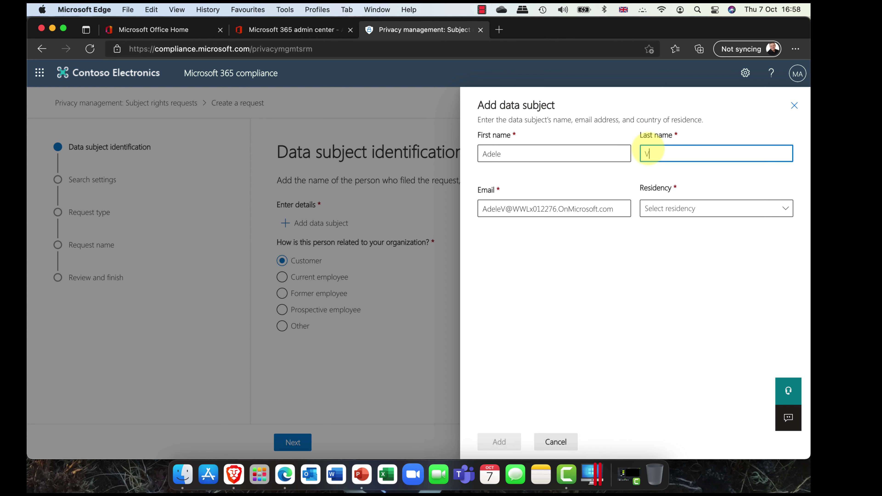
Step: Set the data subject's residency to United States and add the data subject to the request
left_click(698, 217)
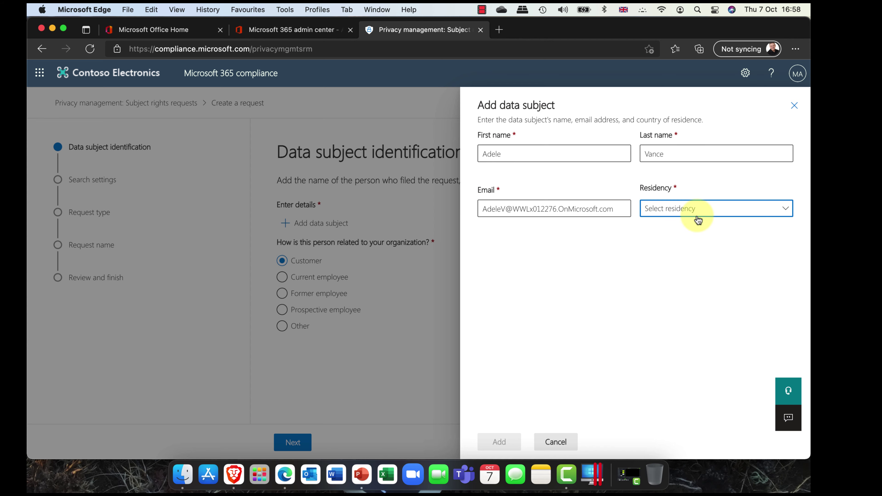
scroll(507, 191, "down", 20)
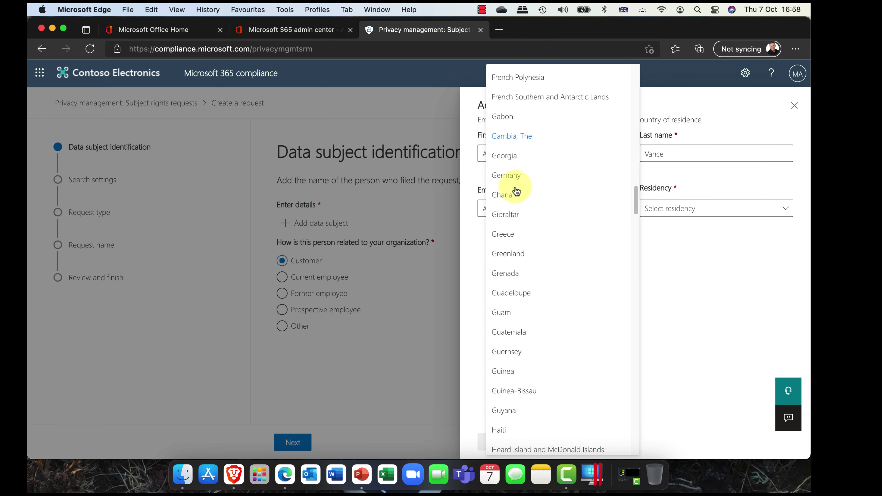
scroll(519, 189, "down", 20)
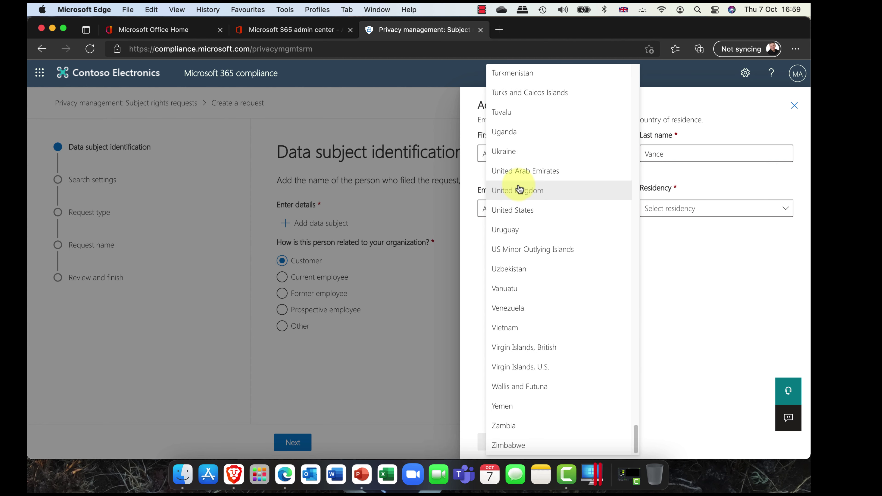
left_click(530, 209)
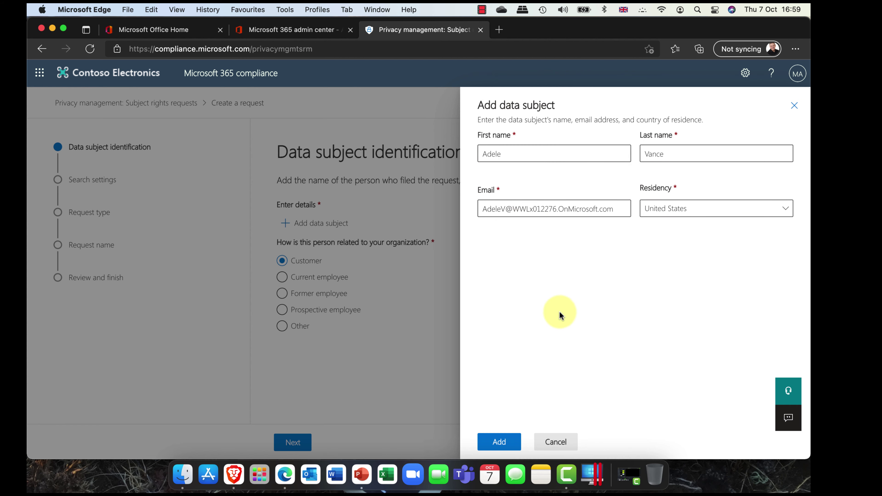
left_click(498, 444)
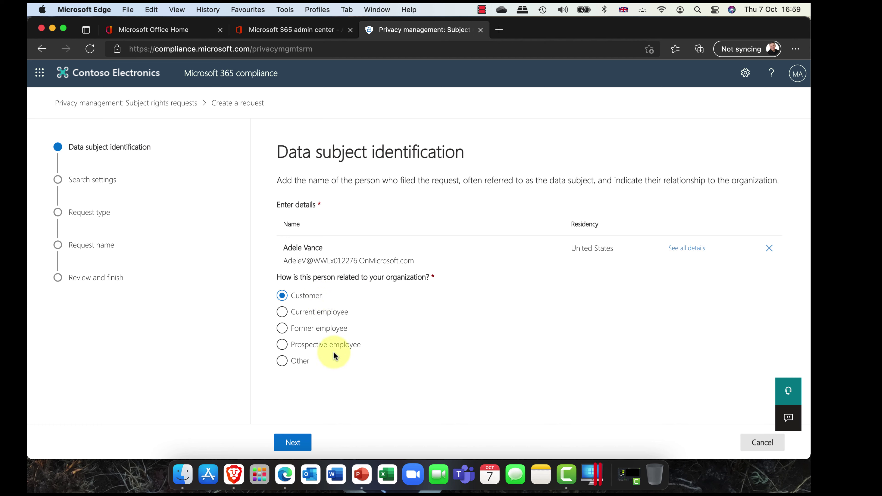
Step: Set the data subject's relationship to the organization to Current employee and continue to the search settings
left_click(303, 361)
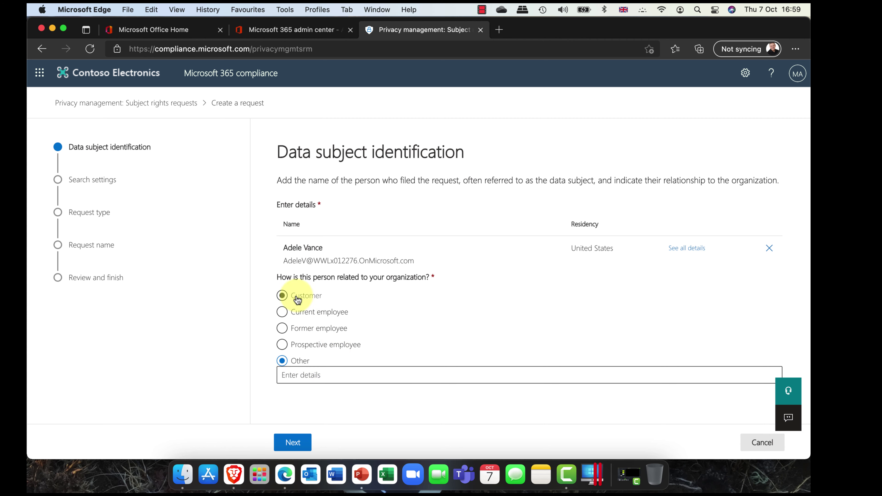
left_click(288, 313)
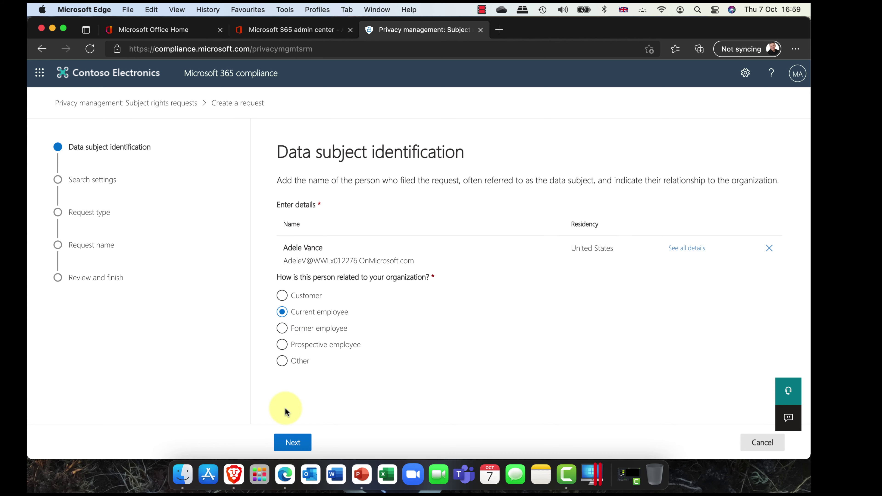
left_click(296, 443)
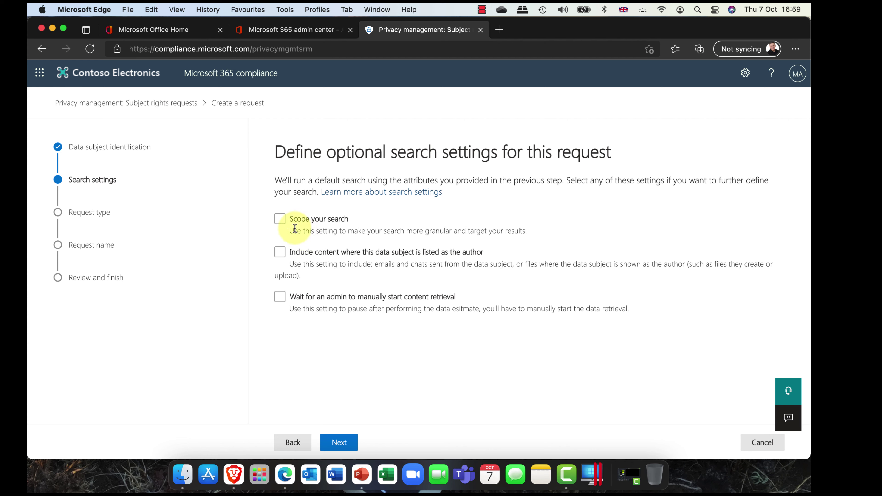
Step: Enable the Scope your search option in the request's optional search settings
left_click(280, 220)
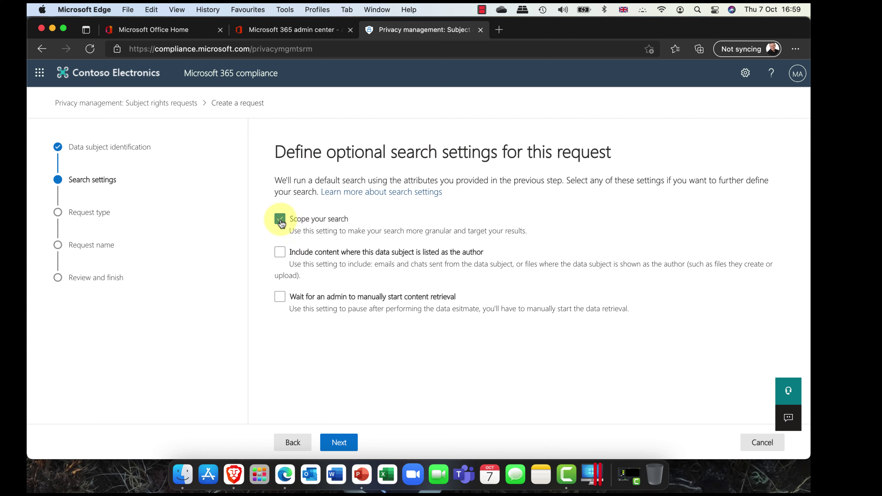